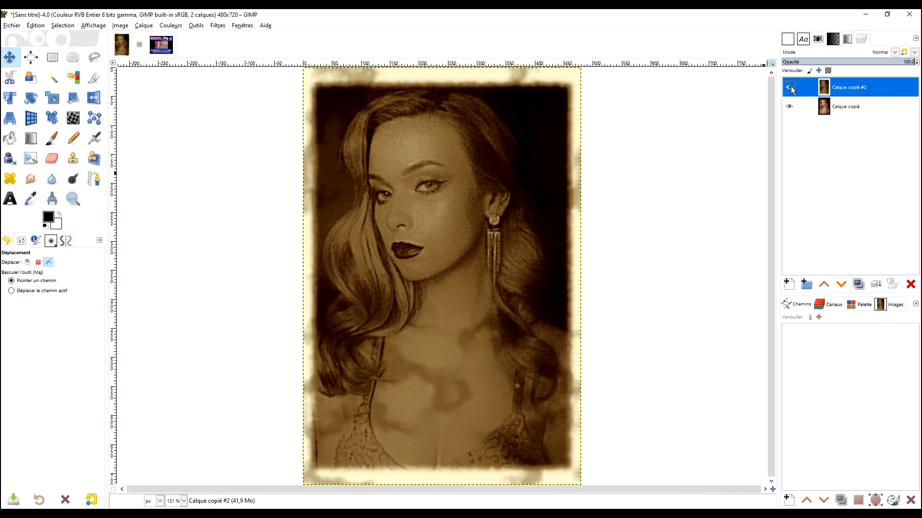
- Compare the portrait with and without the aged layer by toggling the visibility of Calque copié #2
click(790, 87)
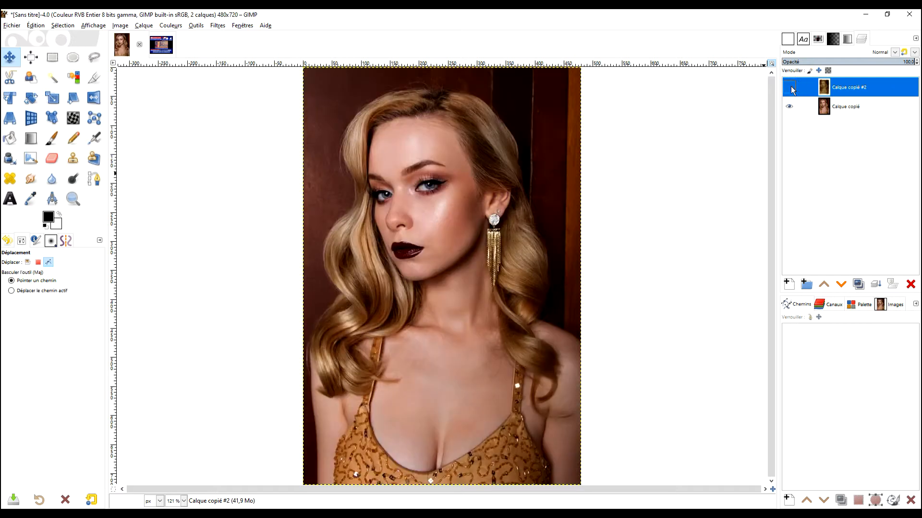
click(791, 86)
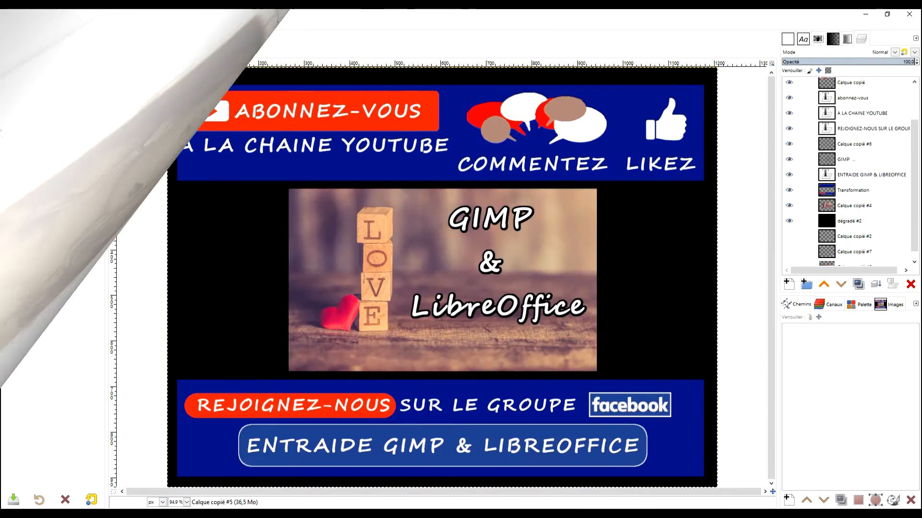
- Bring up the blonde woman's portrait image and check its source photo on the Pixabay page in the browser
click(218, 26)
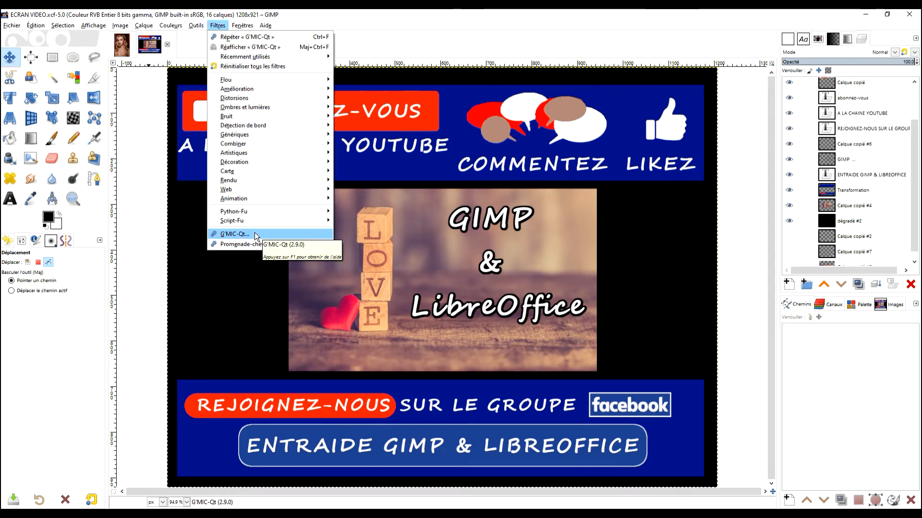
click(314, 15)
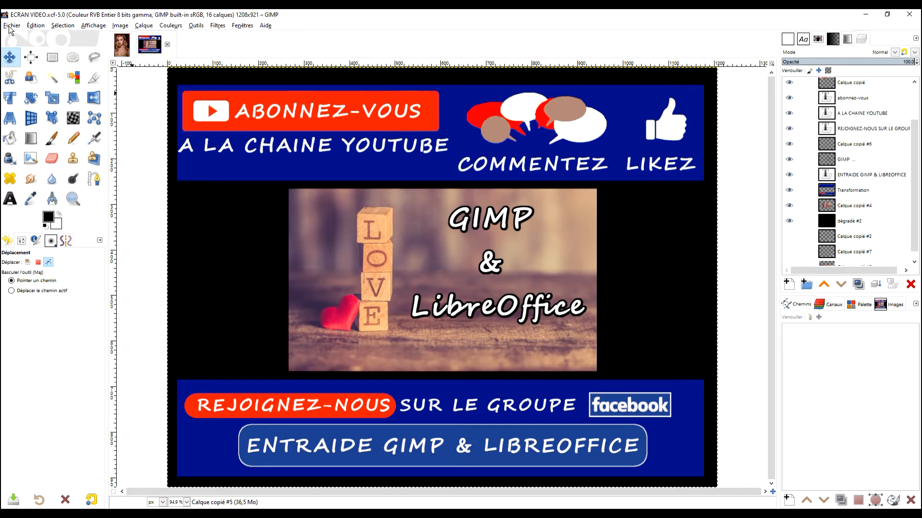
click(122, 47)
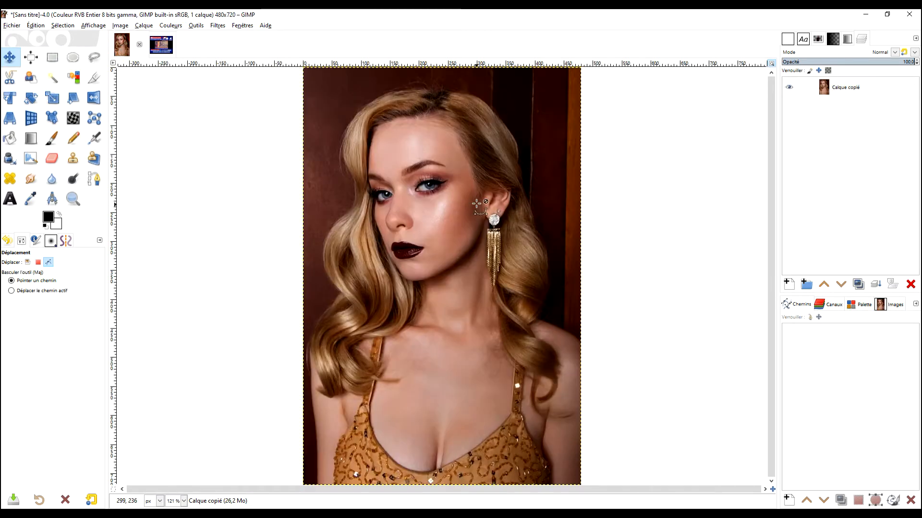
key(alt+Tab)
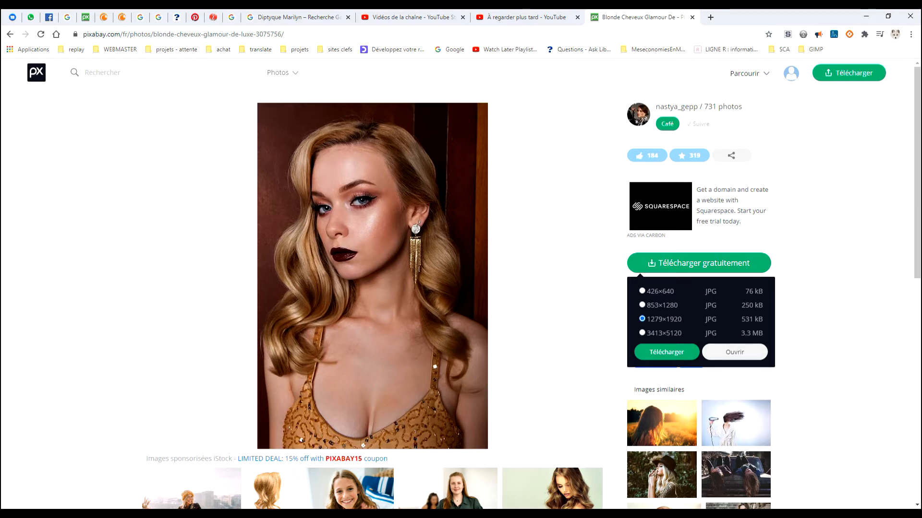
key(alt+Tab)
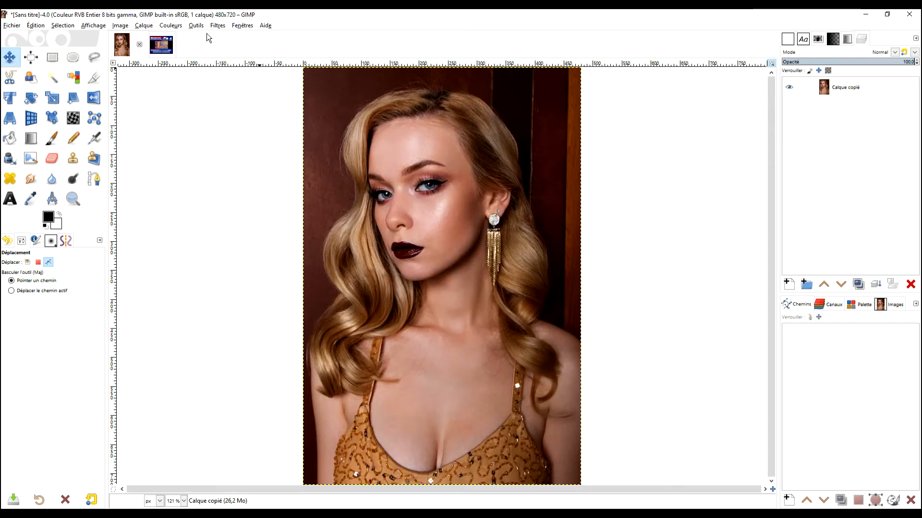
- Open the G'MIC-Qt filter on the portrait, search for "OLD" and select the Old Photograph filter under Frames
click(217, 25)
click(262, 235)
click(217, 26)
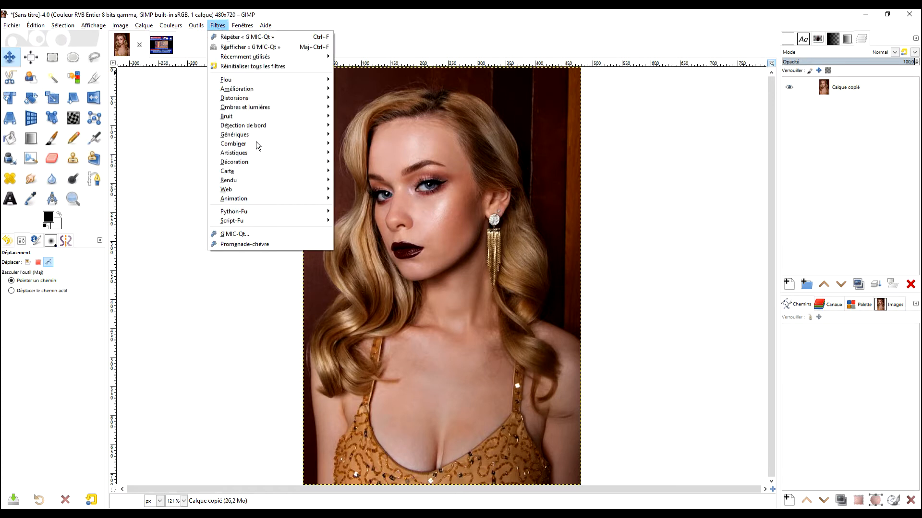
click(366, 18)
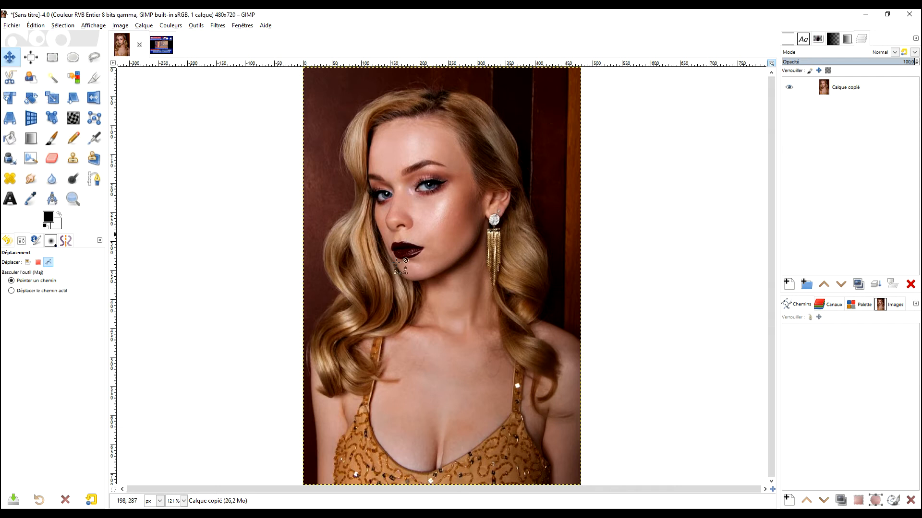
click(238, 479)
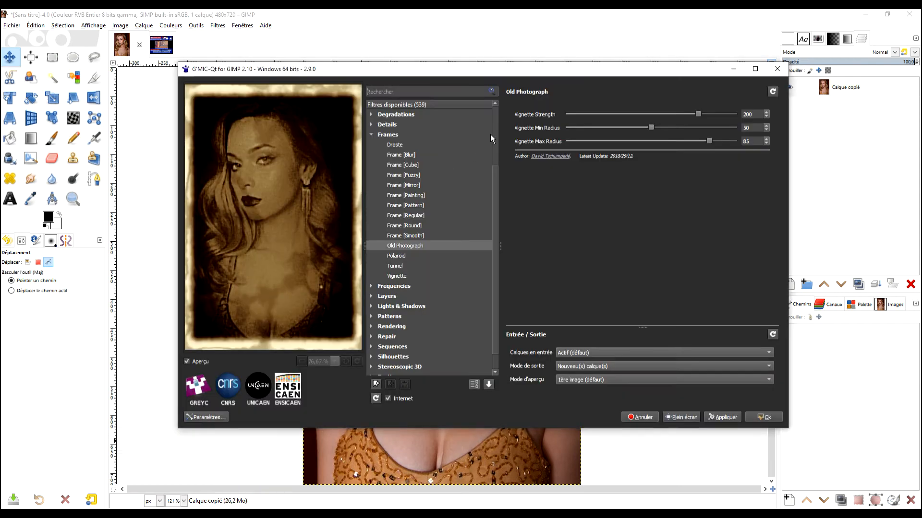
click(420, 91)
text(OLD)
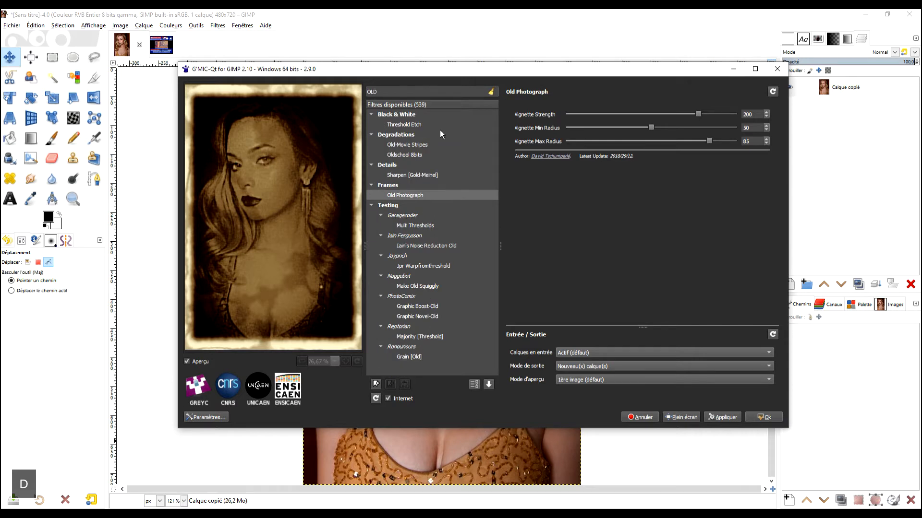
click(401, 196)
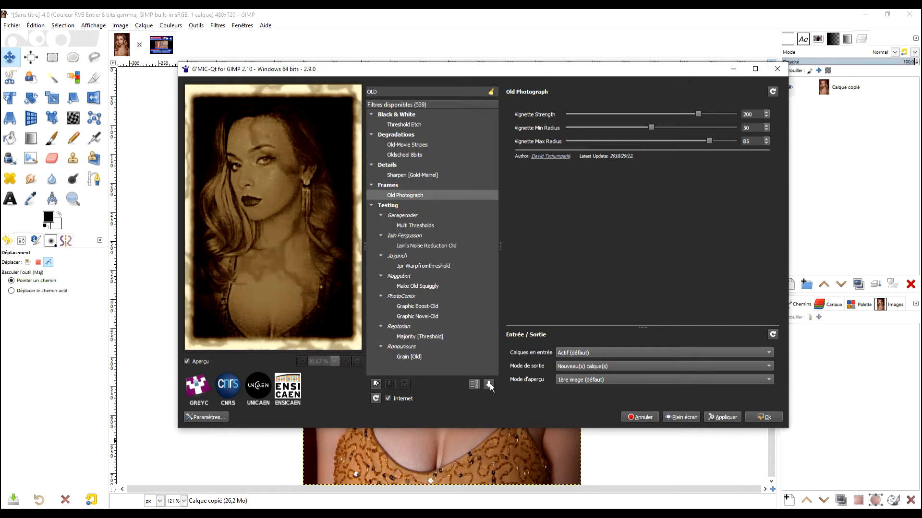
- Apply Old Photograph with Vignette Strength 179.78 and both the minimum and maximum vignette radius at 100
drag(651, 127, 731, 128)
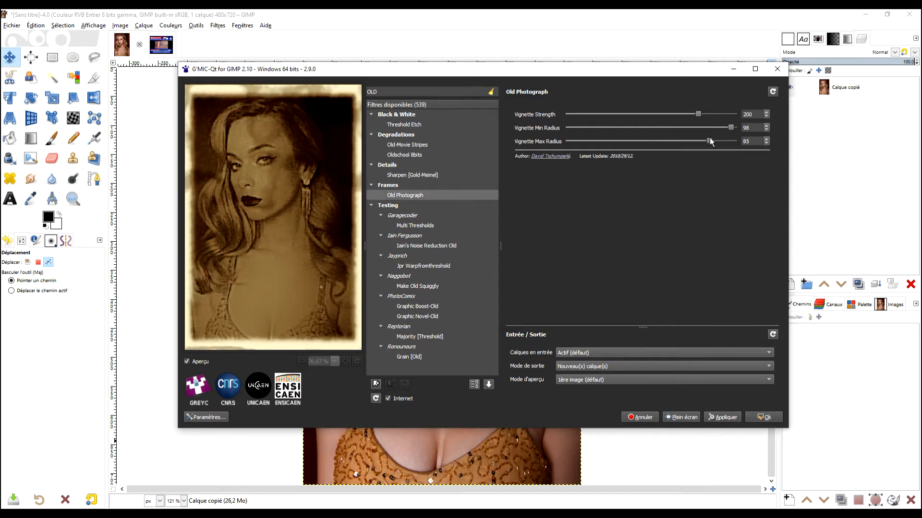
drag(730, 128, 737, 128)
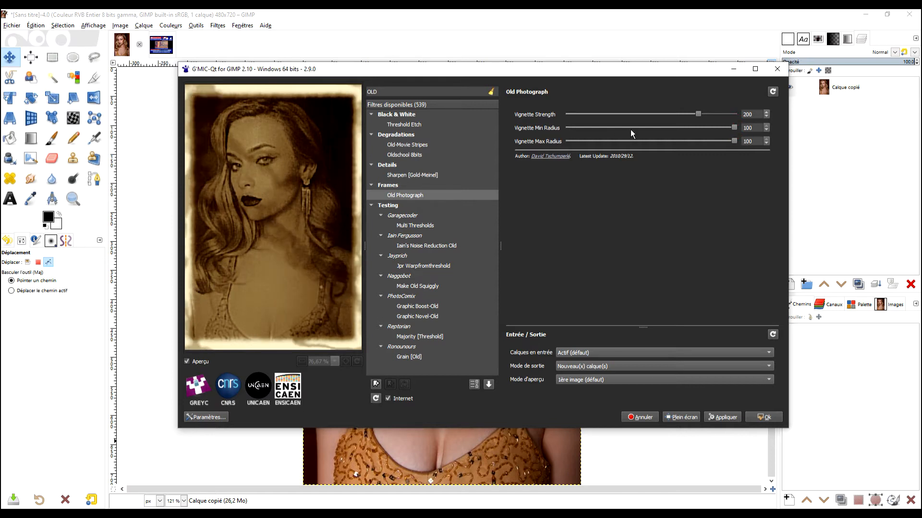
drag(696, 113, 684, 113)
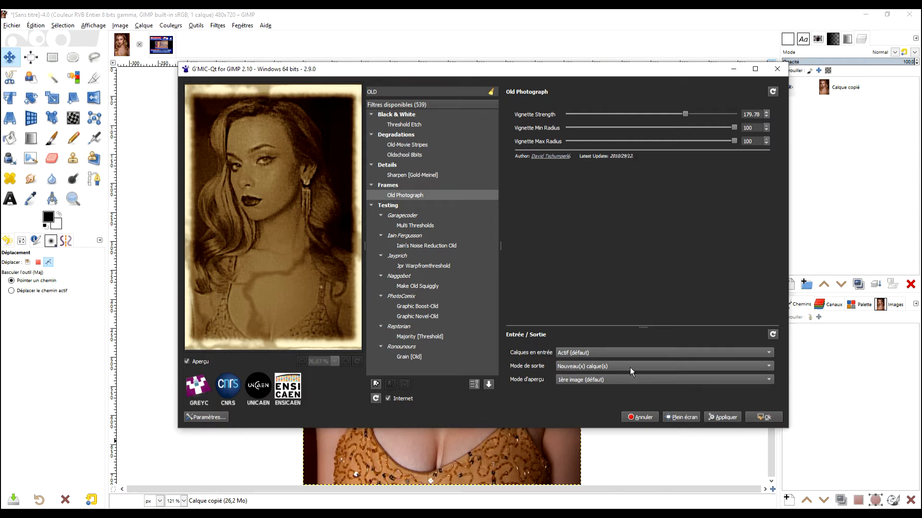
click(766, 417)
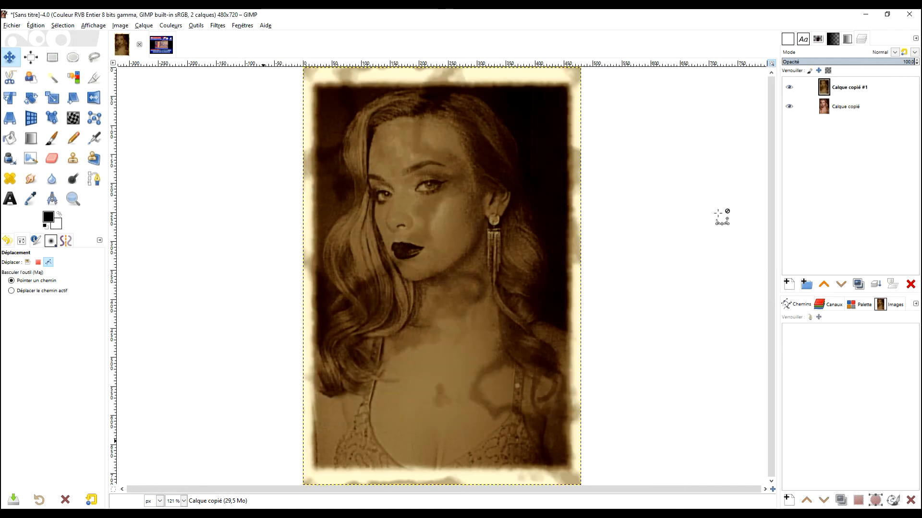
- Toggle the visibility of the aged layer Calque copié #1 to compare it with the original photo
click(790, 91)
click(789, 91)
click(789, 92)
click(790, 91)
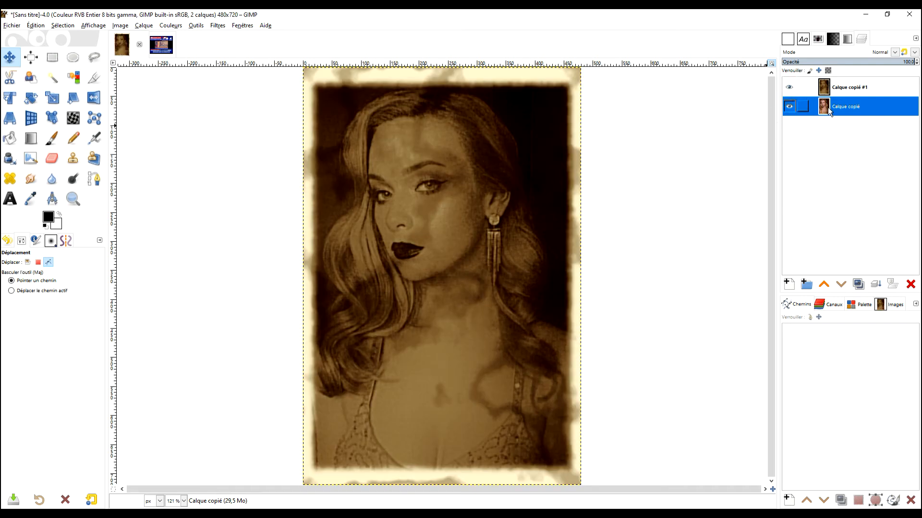
- Repeat the G'MIC-Qt filter twice on the original layer Calque copié to produce two more aged versions
click(216, 27)
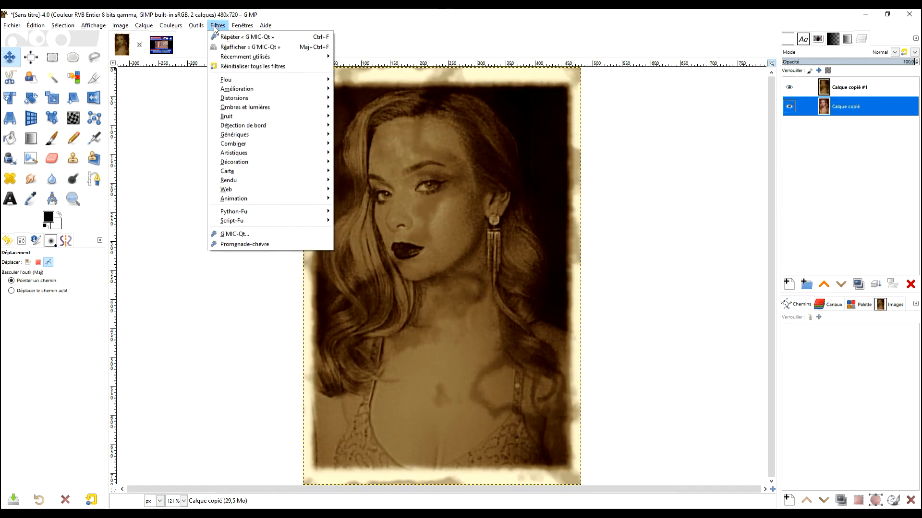
click(248, 38)
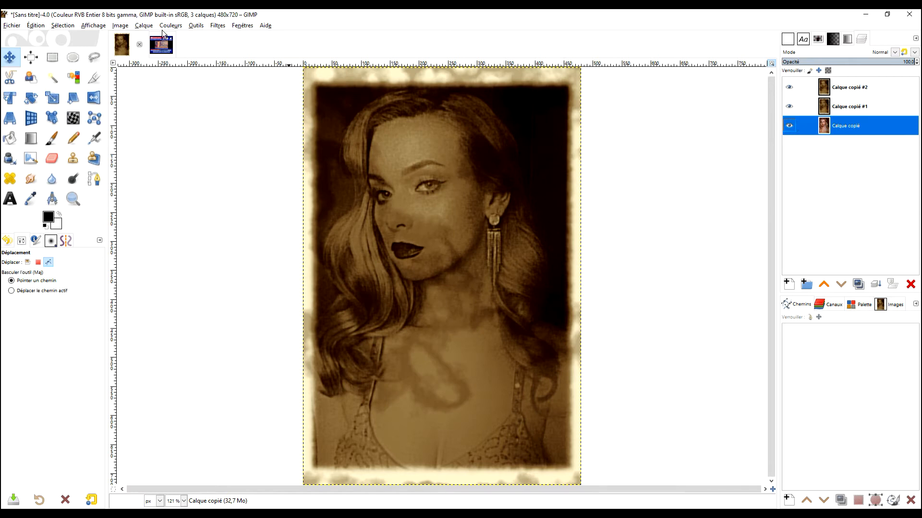
click(217, 26)
click(243, 42)
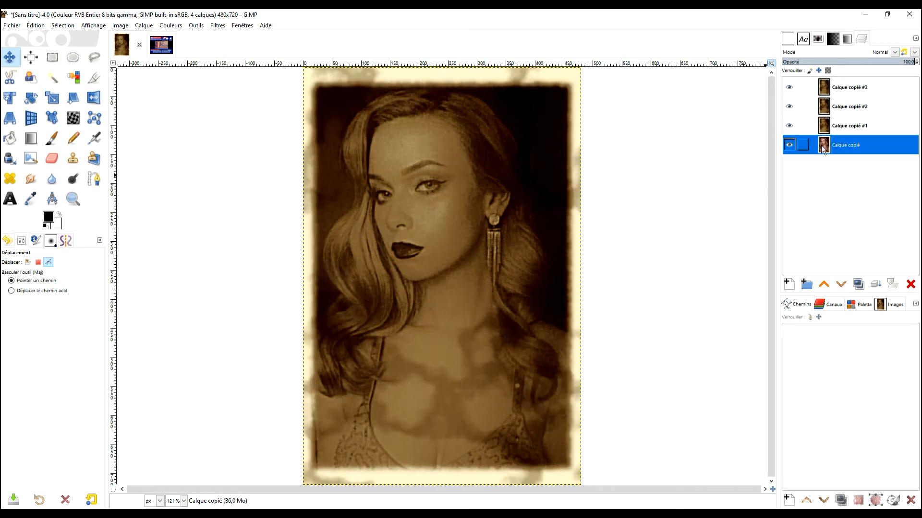
- Hide Calque copié #3 and #2 to compare the aged versions, and delete the layer Calque copié #1
click(827, 106)
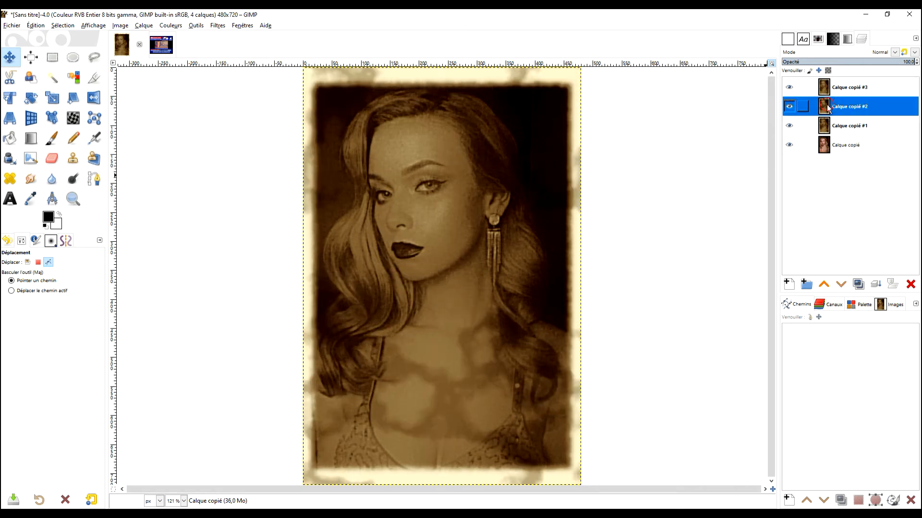
click(789, 87)
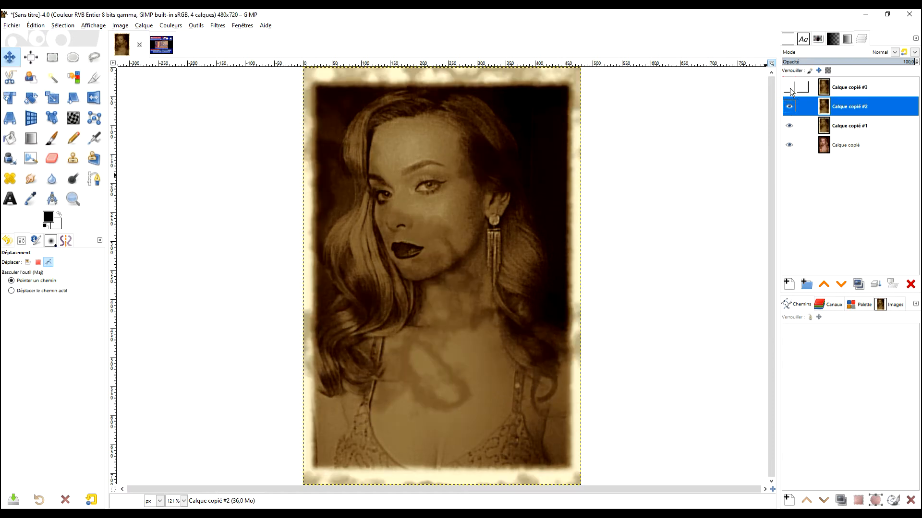
click(790, 107)
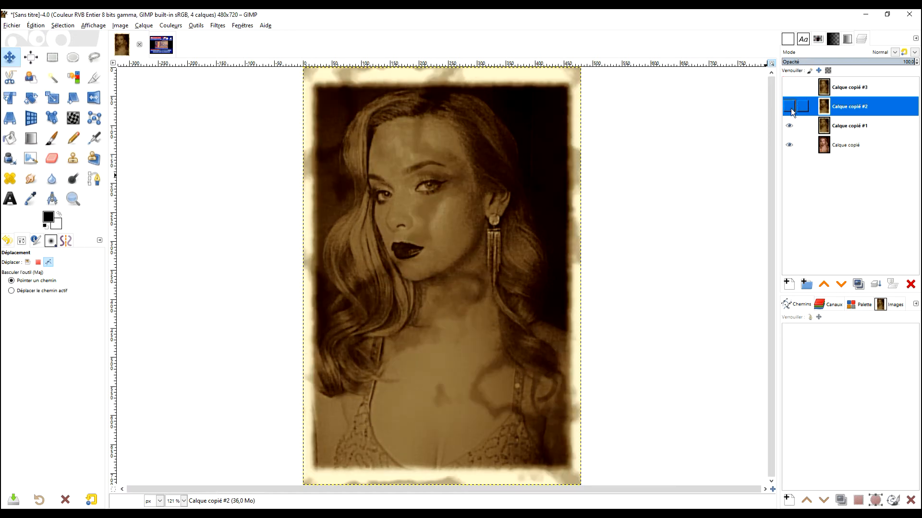
click(788, 126)
click(789, 126)
click(835, 126)
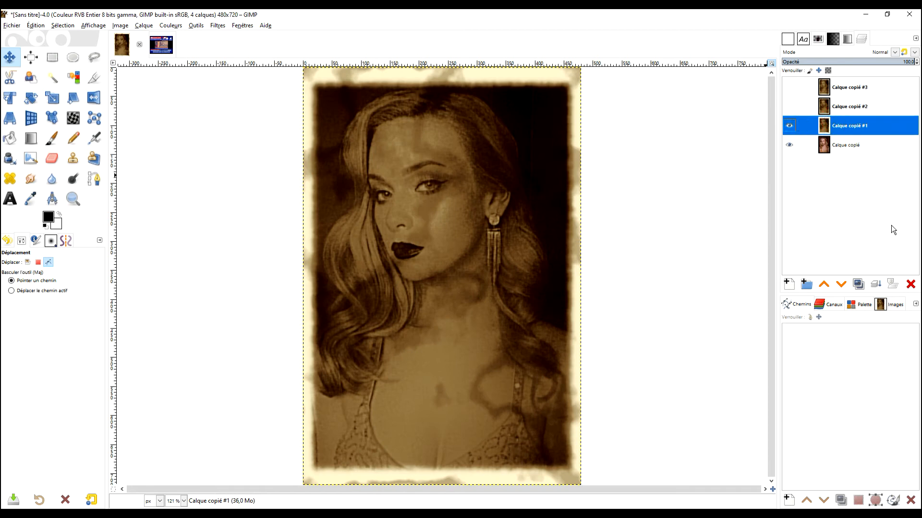
click(911, 283)
- Show Calque copié #3 and #2 again and compare their stains by toggling the upper one
click(792, 88)
click(790, 106)
click(791, 87)
click(790, 87)
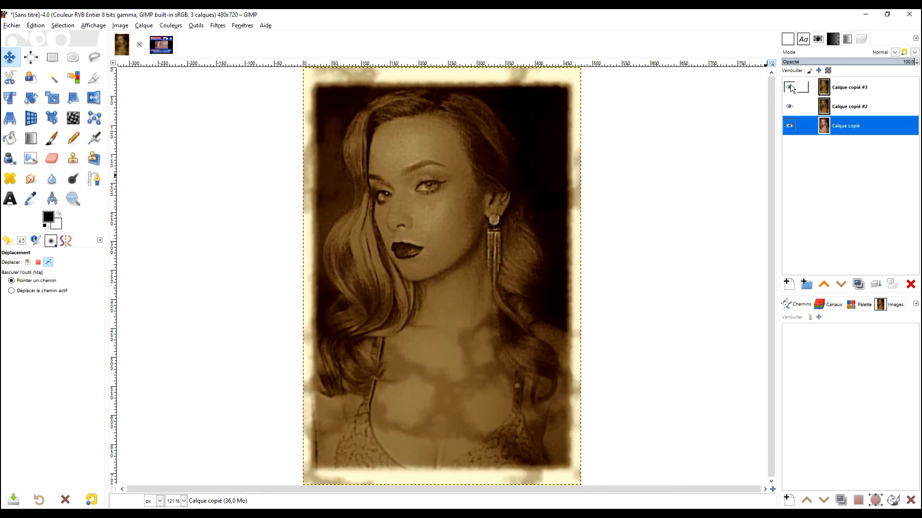
click(790, 87)
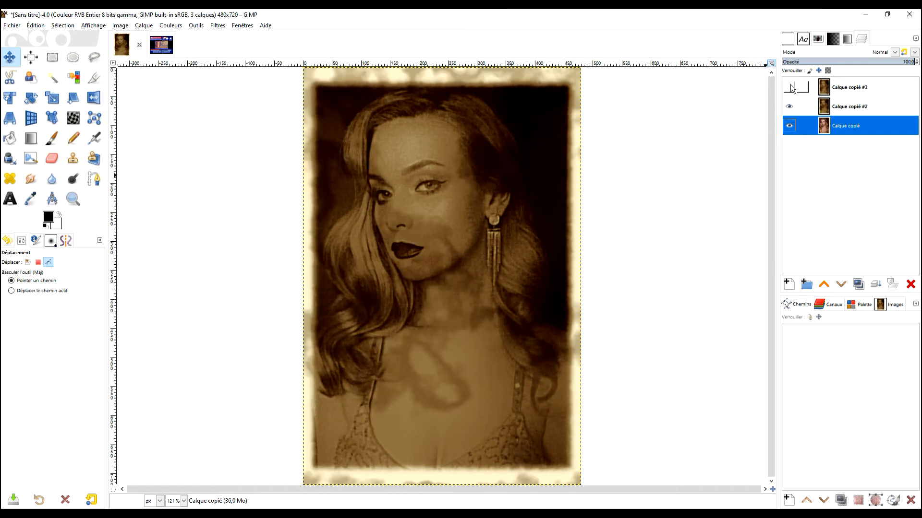
click(791, 87)
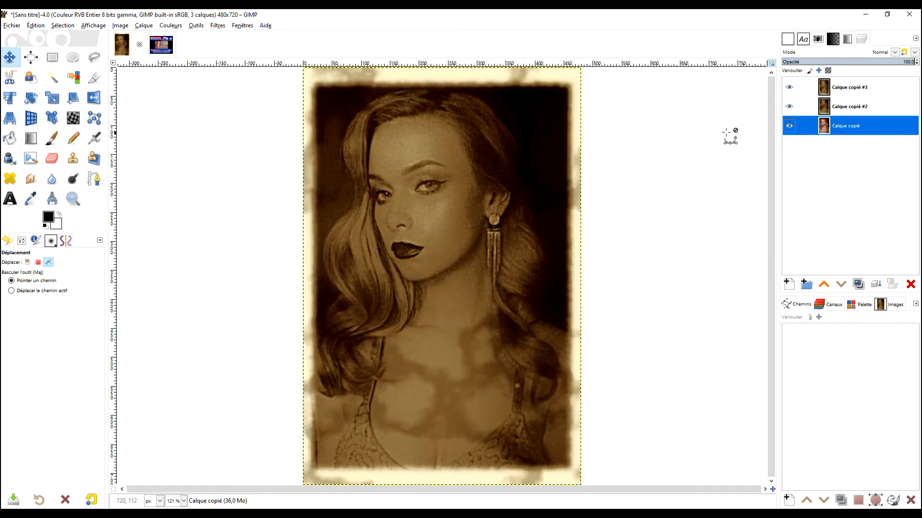
- Add a white, full-opacity layer mask to the layer Calque copié #3
right_click(826, 86)
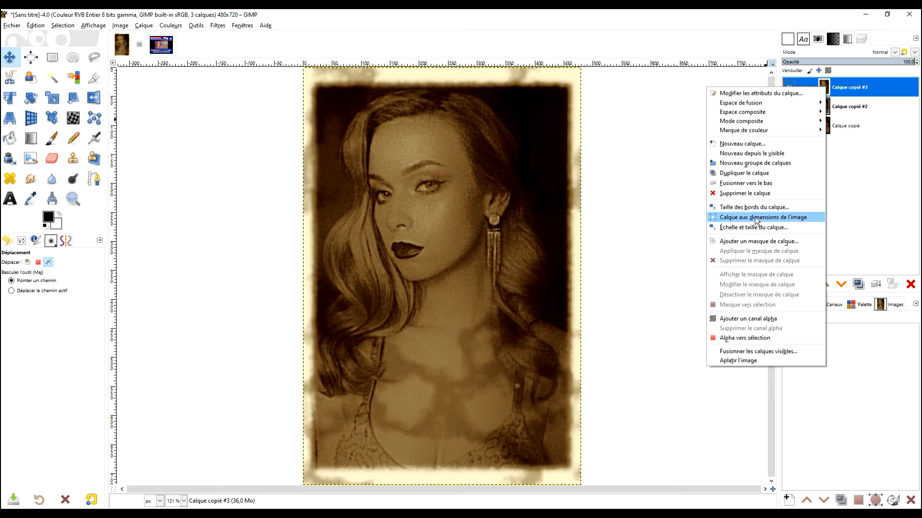
click(749, 242)
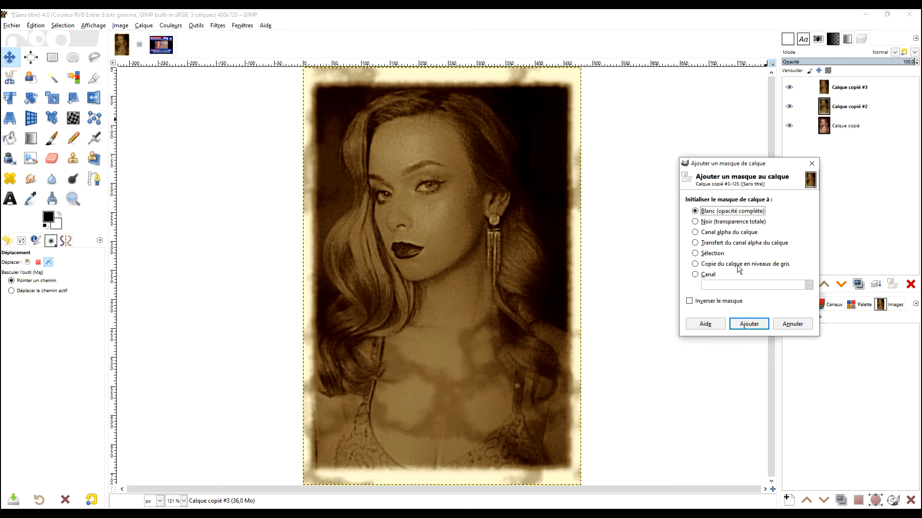
click(748, 322)
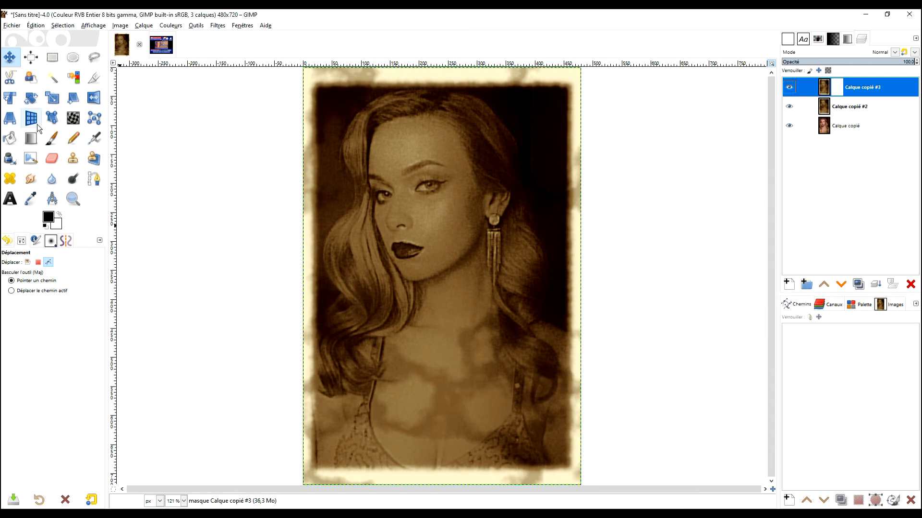
- Paint black on the mask of Calque copié #3 over the chest stain below the earring, using the Paintbrush at 52.2 opacity and size 149
click(51, 138)
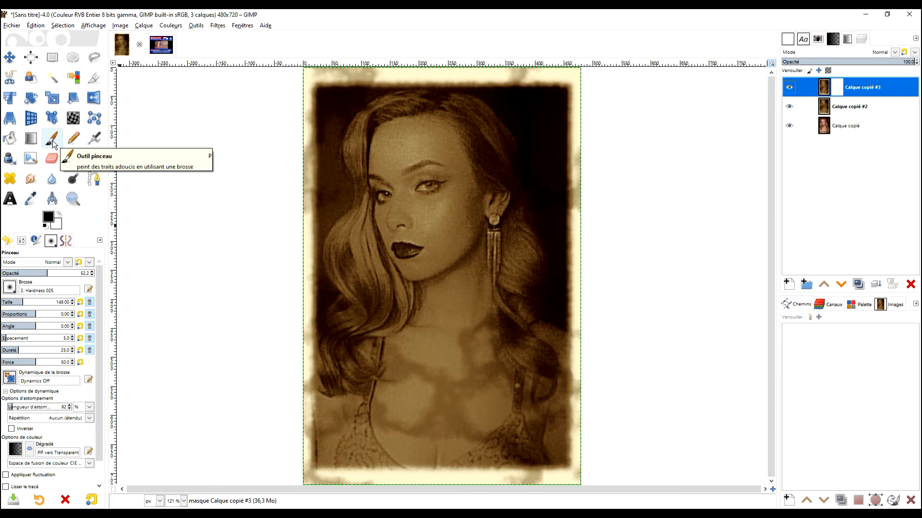
click(45, 227)
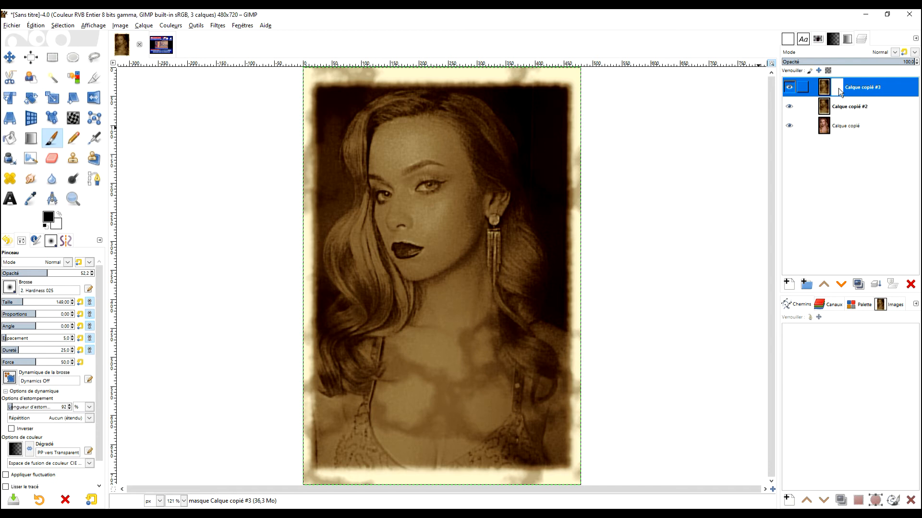
click(788, 89)
click(788, 89)
click(480, 379)
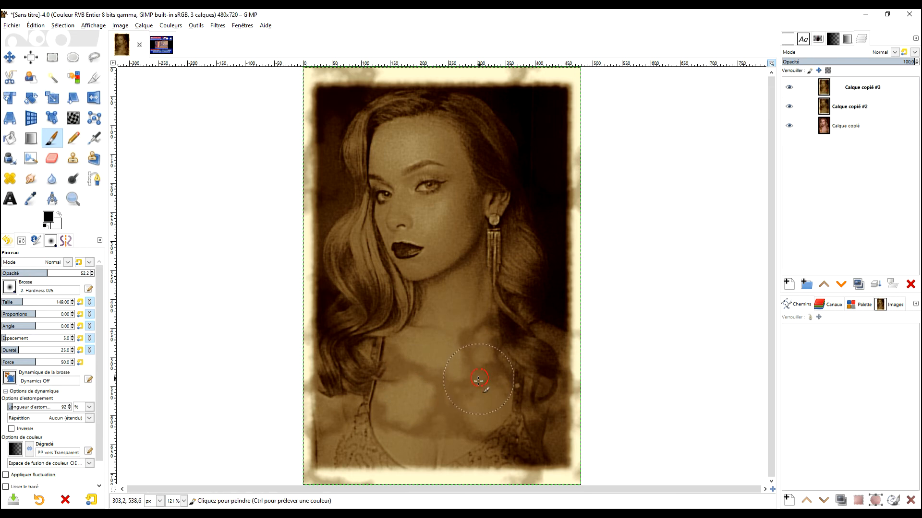
click(470, 384)
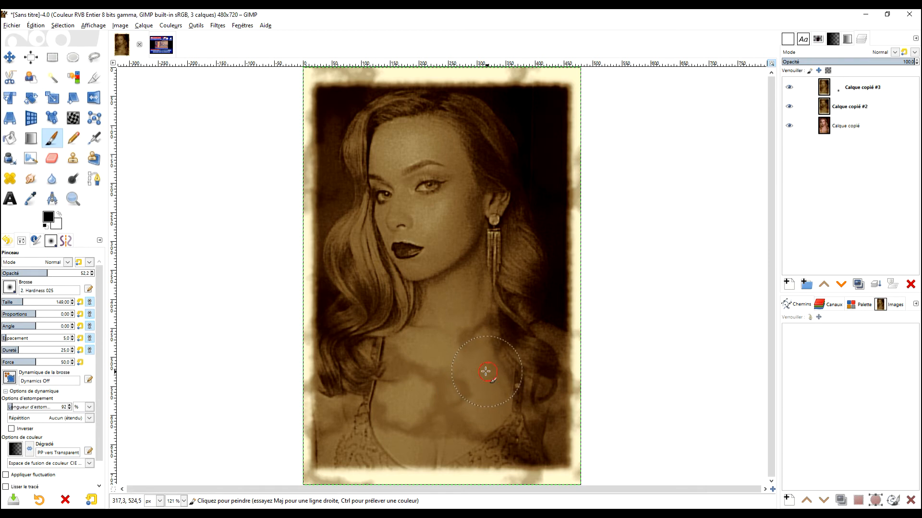
- Toggle the visibility of the masked layer Calque copié #3 to compare it with the aged layer beneath
click(789, 87)
click(789, 87)
click(789, 88)
click(789, 88)
click(789, 88)
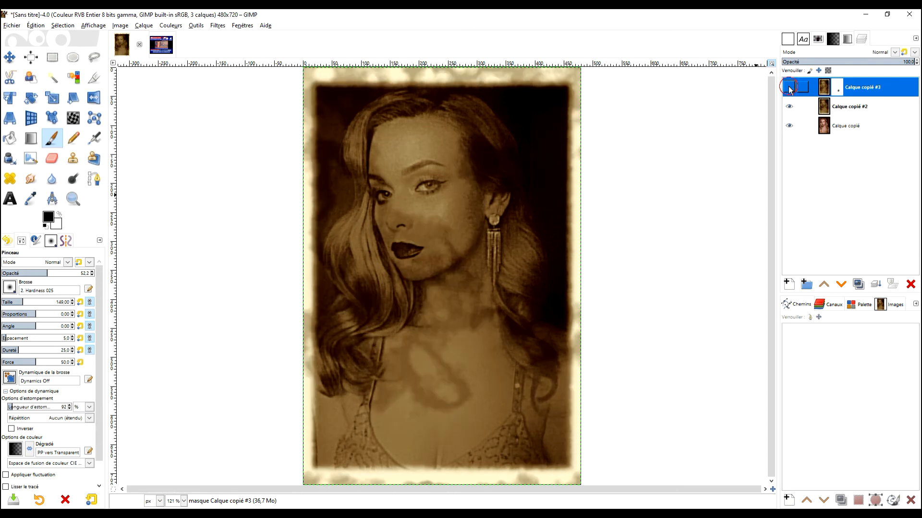
- Show Calque copié #3 again, compare it with the layer below, and paint black on its mask over the lower chest stain at the neckline
click(790, 88)
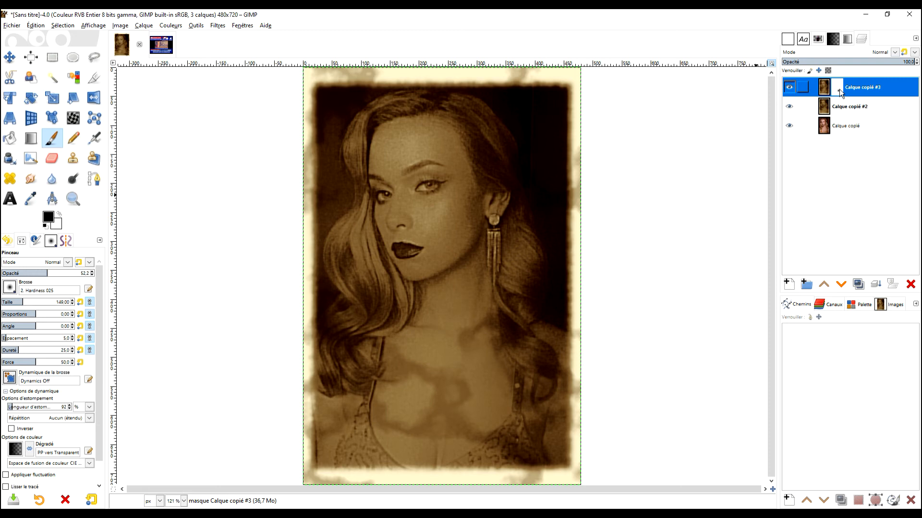
click(790, 90)
click(791, 90)
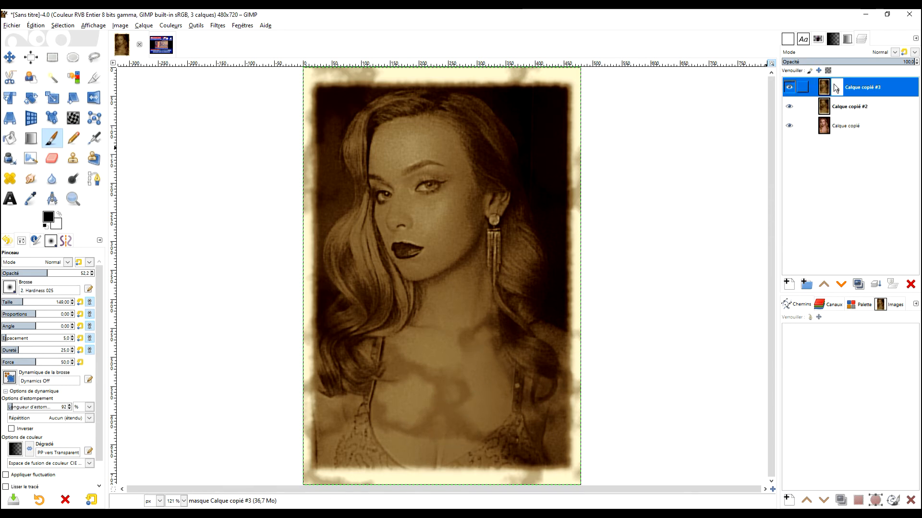
mouse_move(435, 434)
mouse_down()
mouse_move(469, 436)
mouse_move(445, 439)
mouse_up()
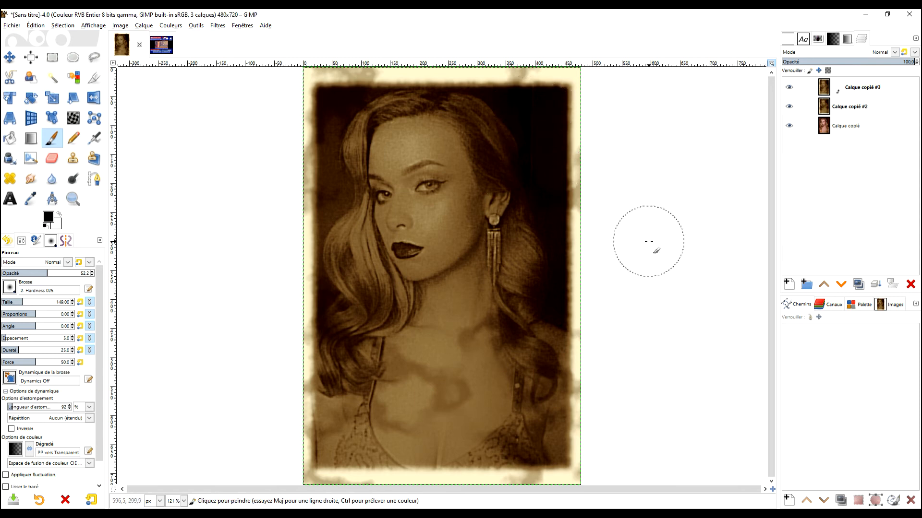
click(11, 26)
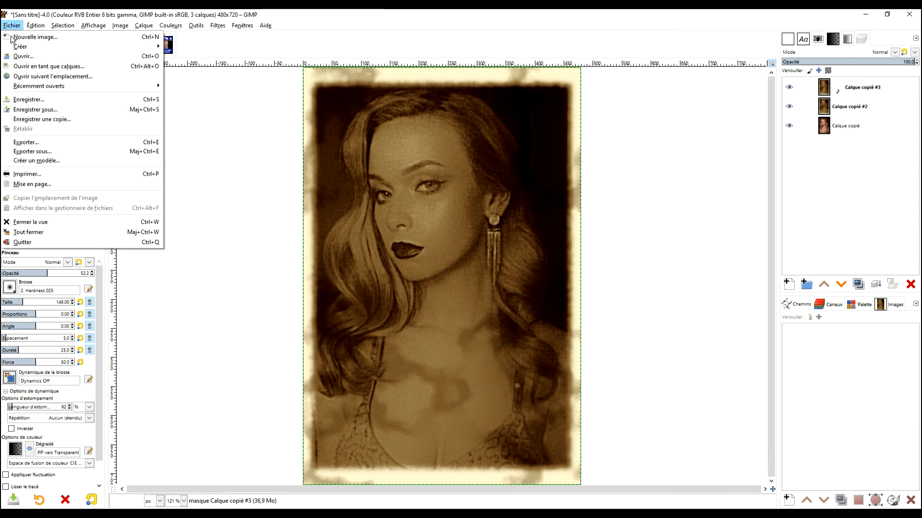
click(81, 144)
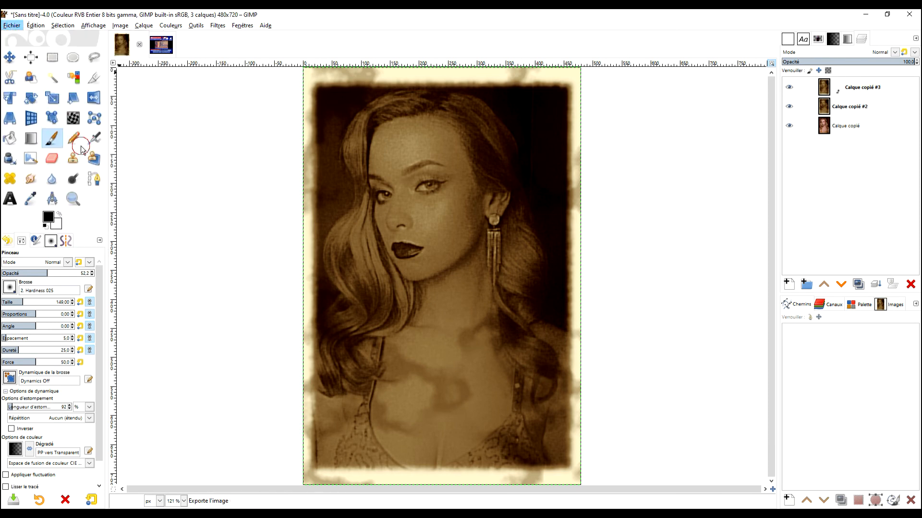
triple_click(321, 126)
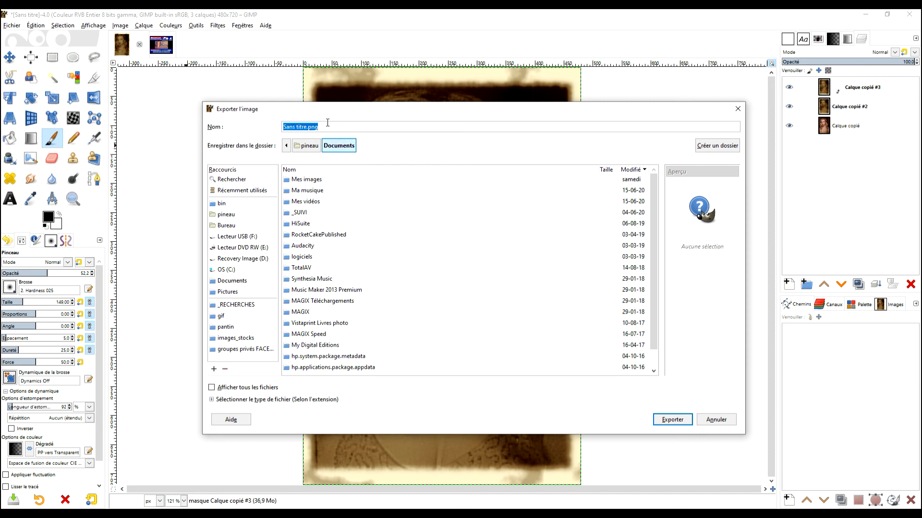
text(OLD)
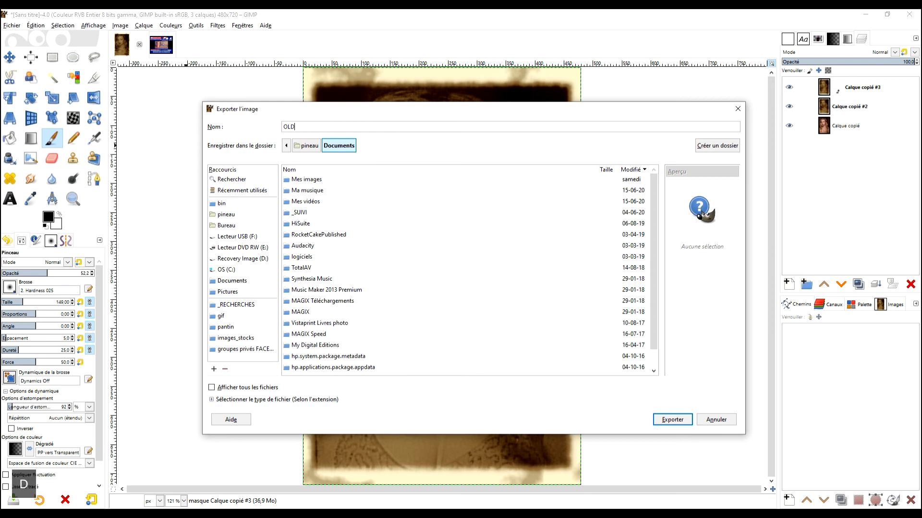
text(-PHOTO)
key(Caps_Lock)
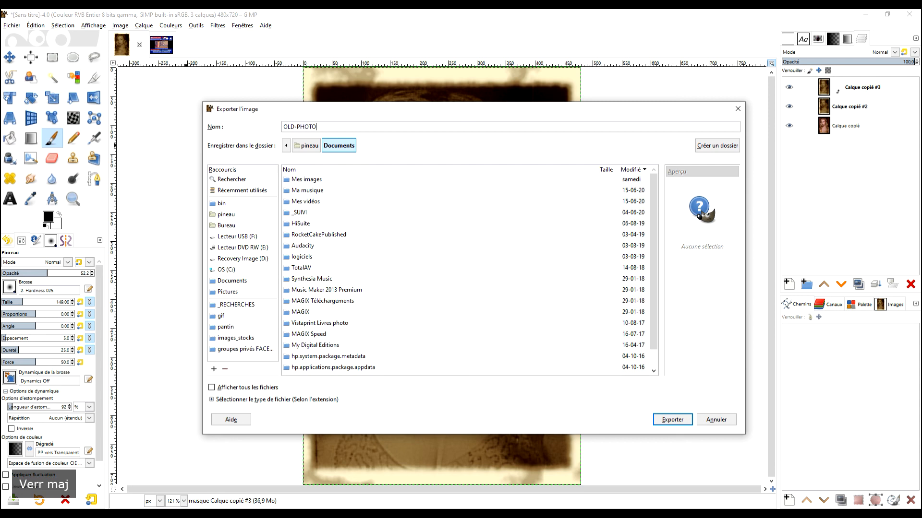
text(.jpg)
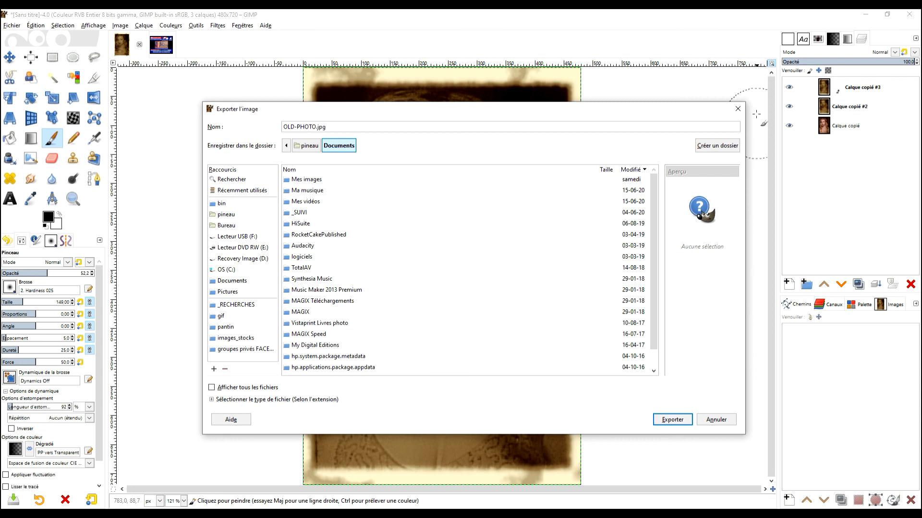
click(737, 109)
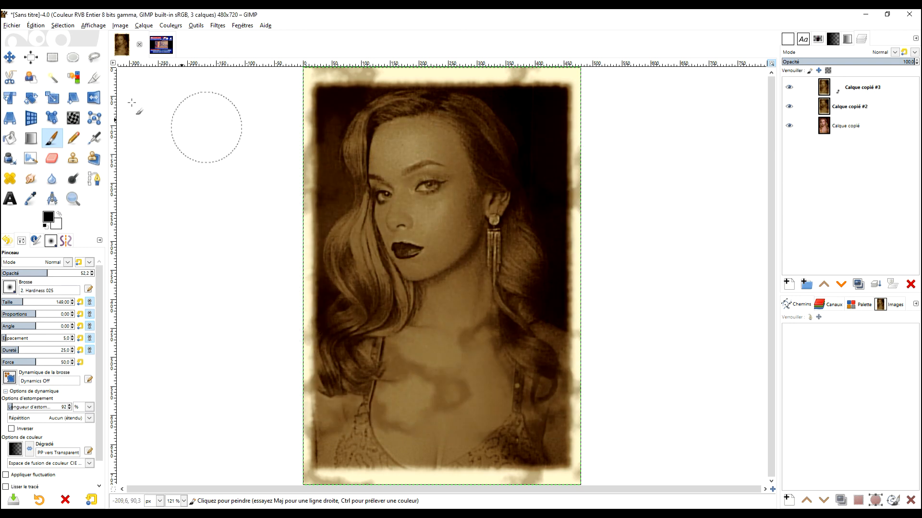
- Apply the layer mask of Calque copié #3 permanently to its layer
click(10, 56)
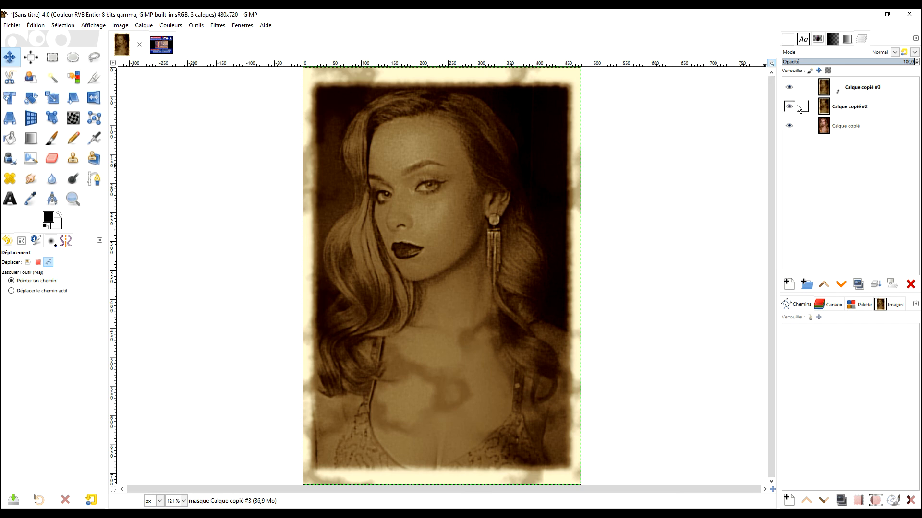
right_click(826, 86)
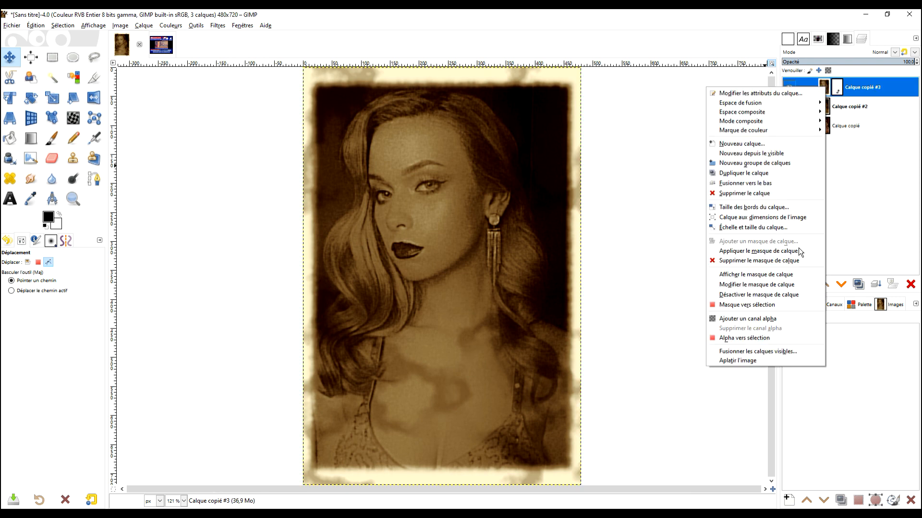
click(772, 250)
- Merge Calque copié #3 down onto Calque copié #2 and toggle the merged layer's visibility to compare it with the original portrait
right_click(823, 87)
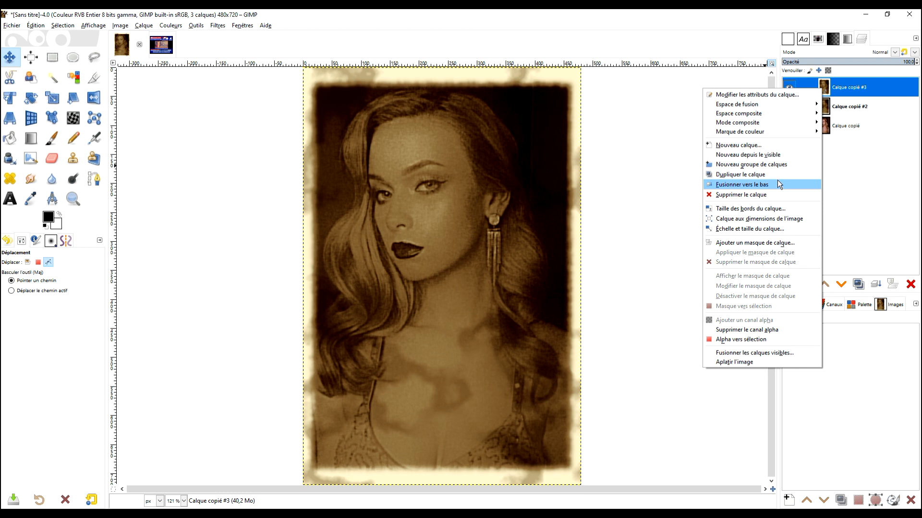
click(777, 184)
click(789, 88)
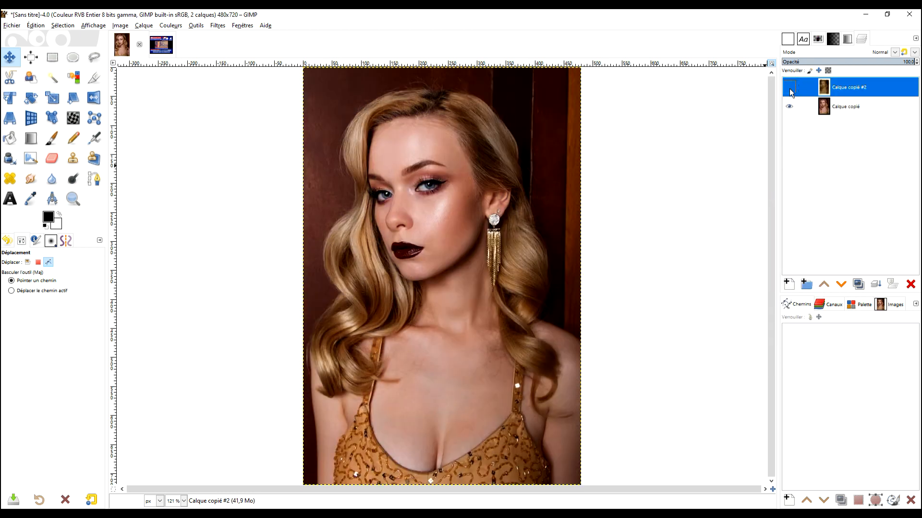
click(789, 88)
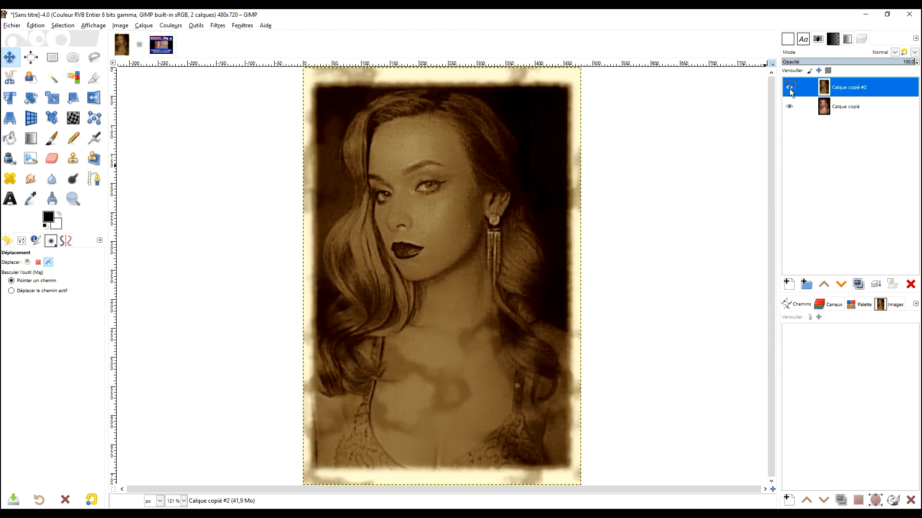